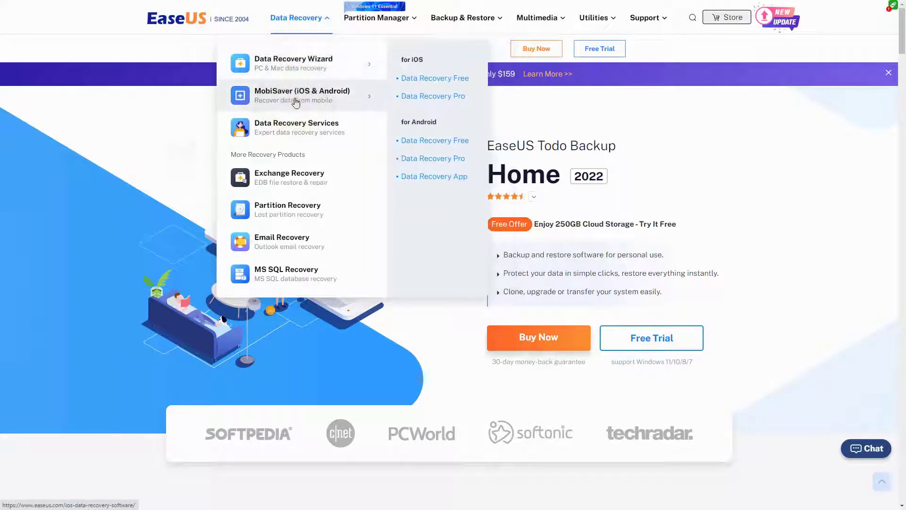
Step: Browse the EaseUS website's partition management product menus
left_click(294, 133)
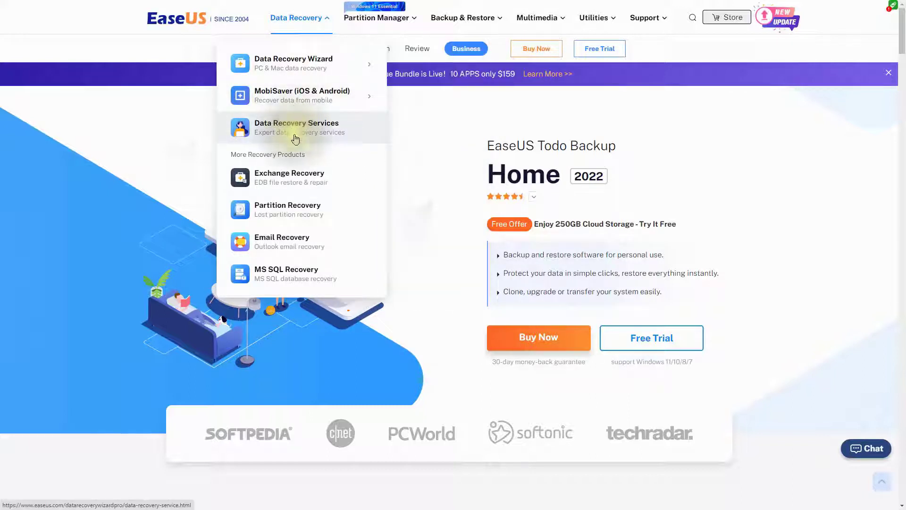
left_click(291, 211)
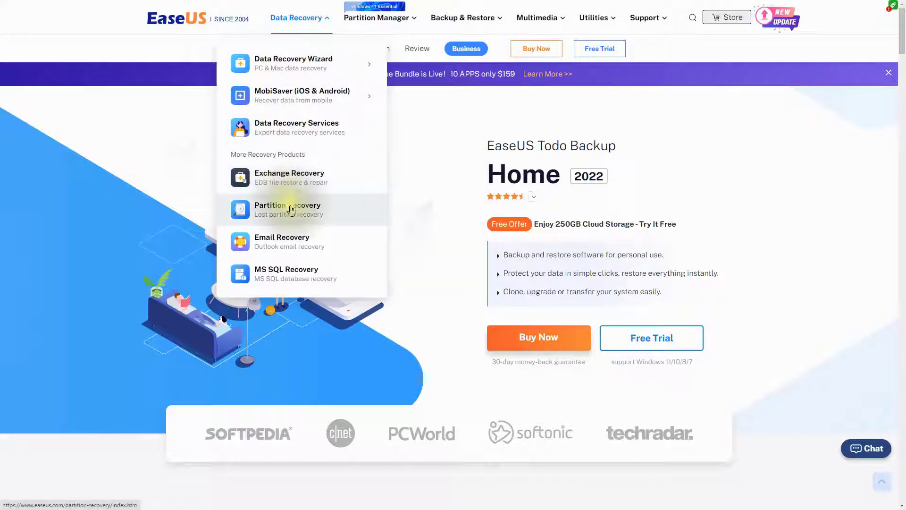
left_click(290, 211)
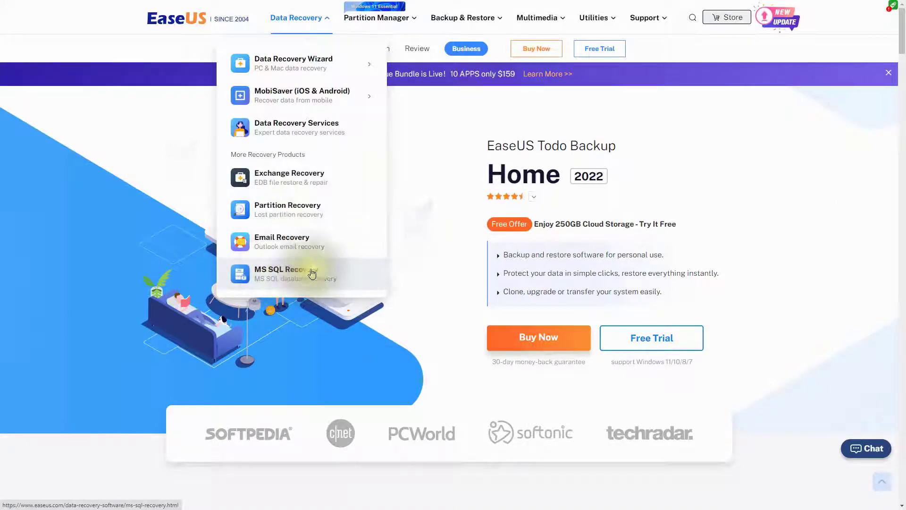
mouse_move(377, 18)
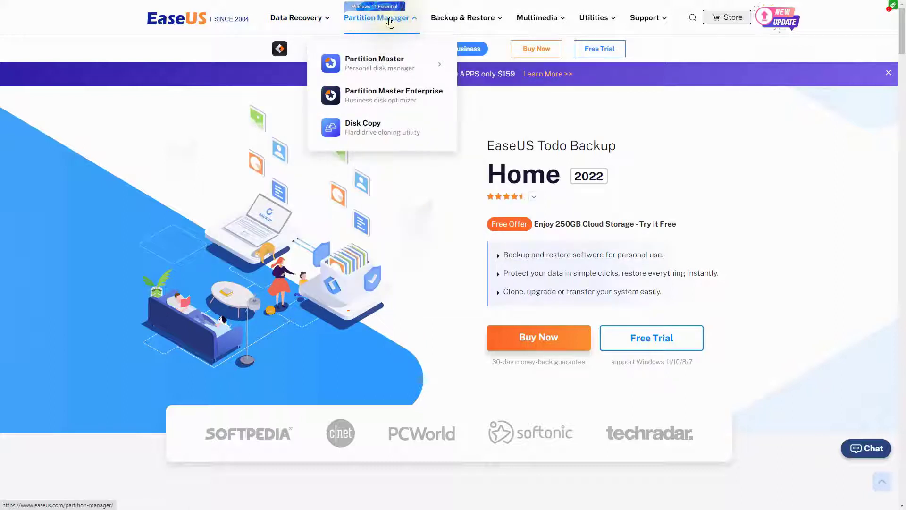
left_click(378, 65)
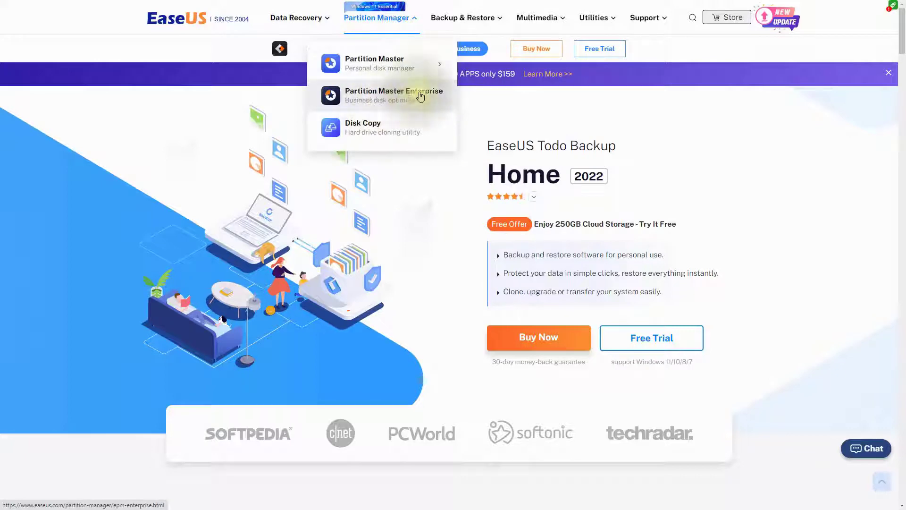
mouse_move(463, 18)
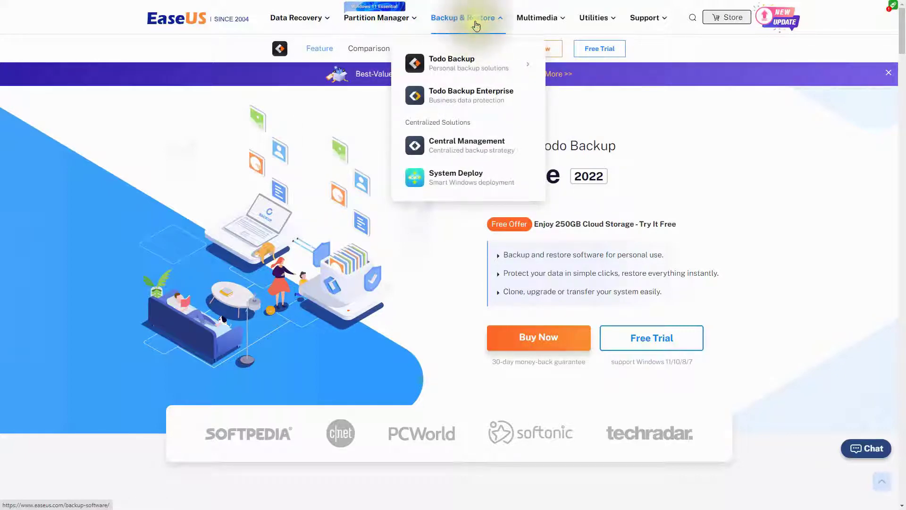
mouse_move(452, 63)
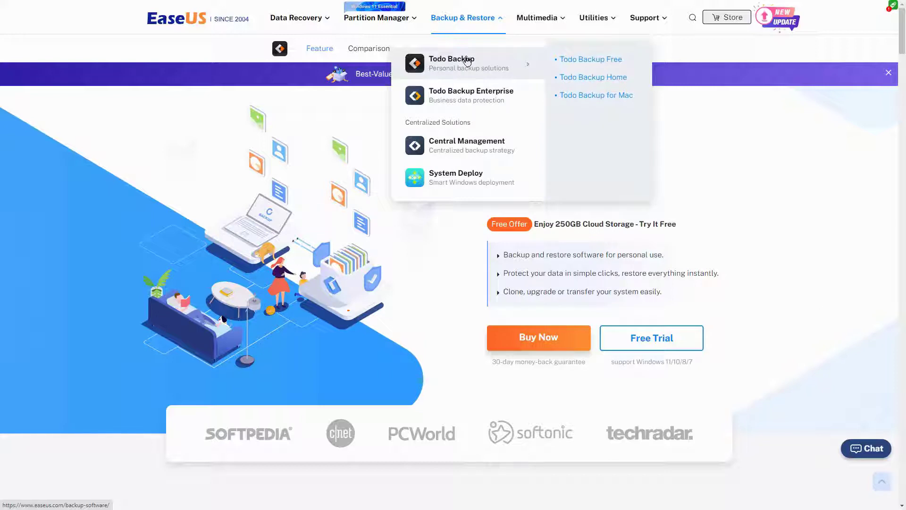
left_click(468, 64)
left_click(467, 66)
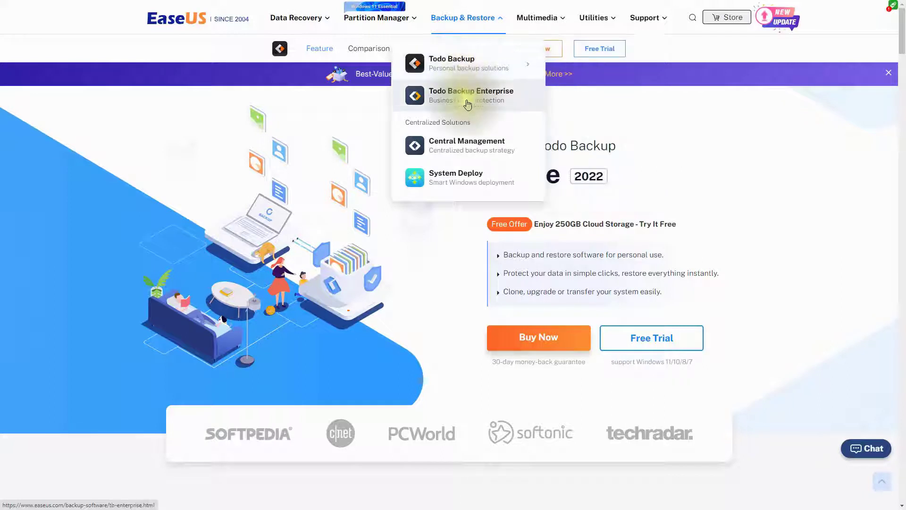
left_click(486, 99)
left_click(430, 100)
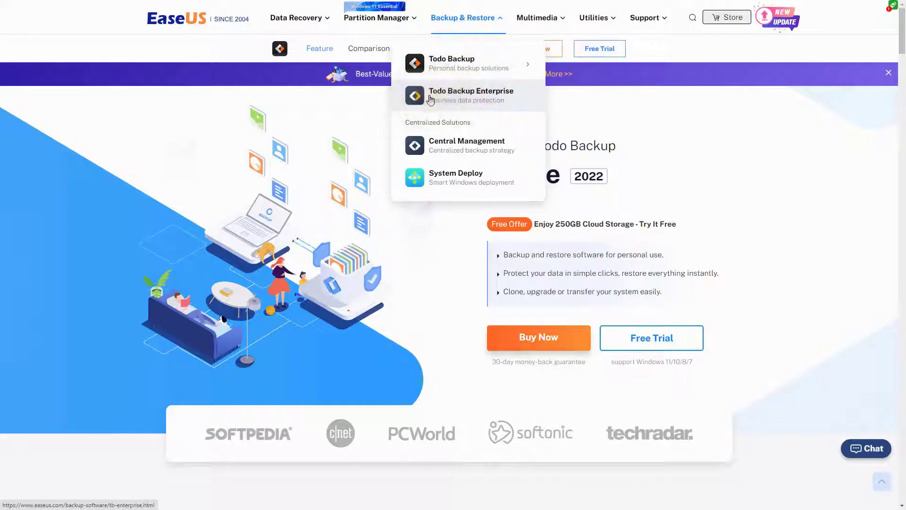
left_click(467, 100)
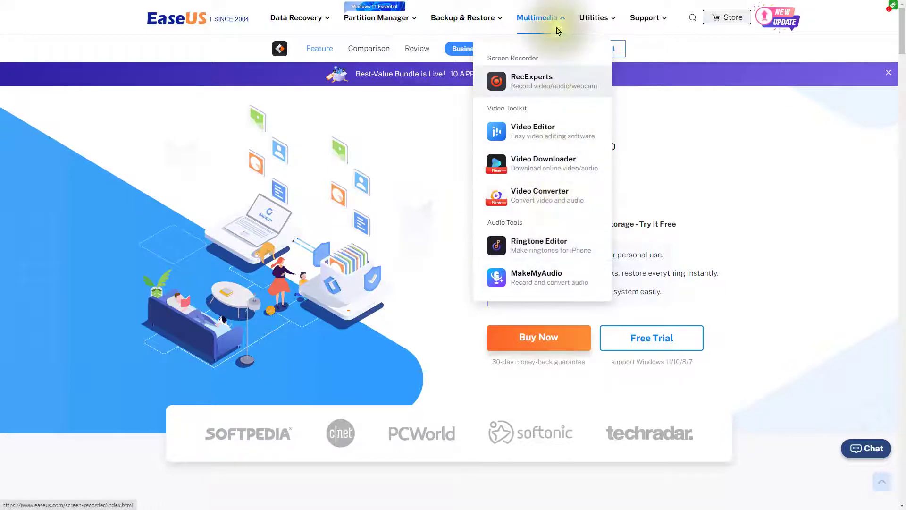
mouse_move(648, 18)
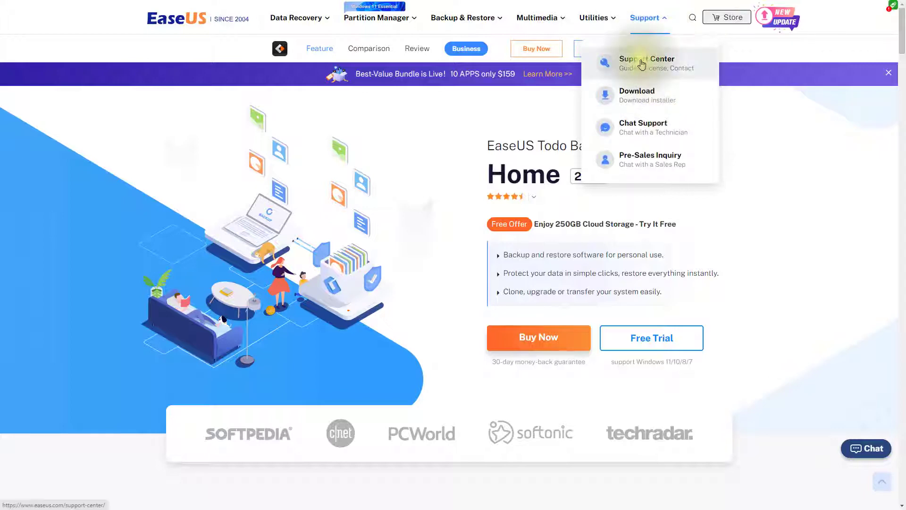
Step: Browse the backup and restore products and leave the browser's full-screen view
left_click(486, 20)
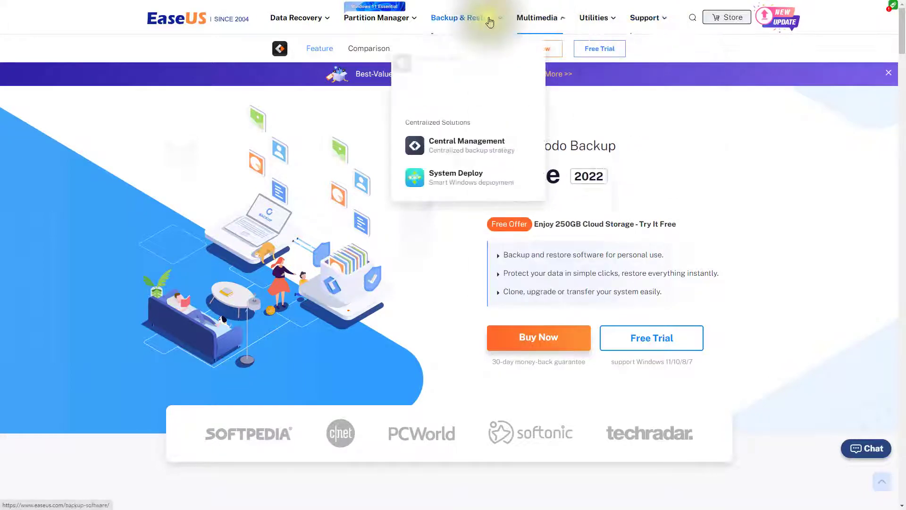
mouse_move(467, 63)
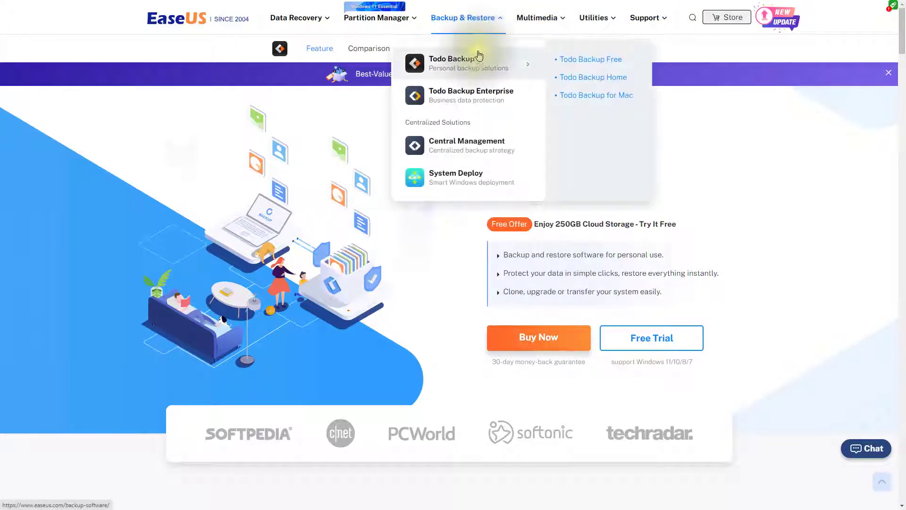
left_click(479, 60)
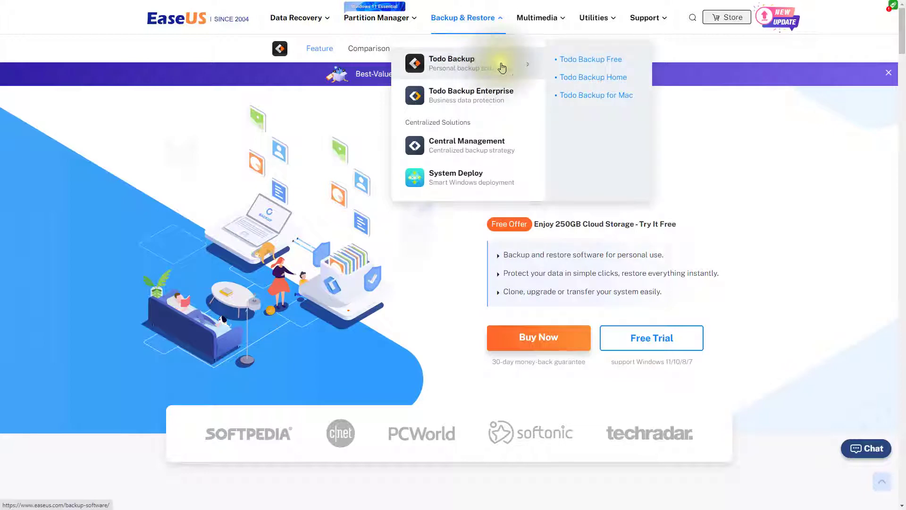
left_click(697, 81)
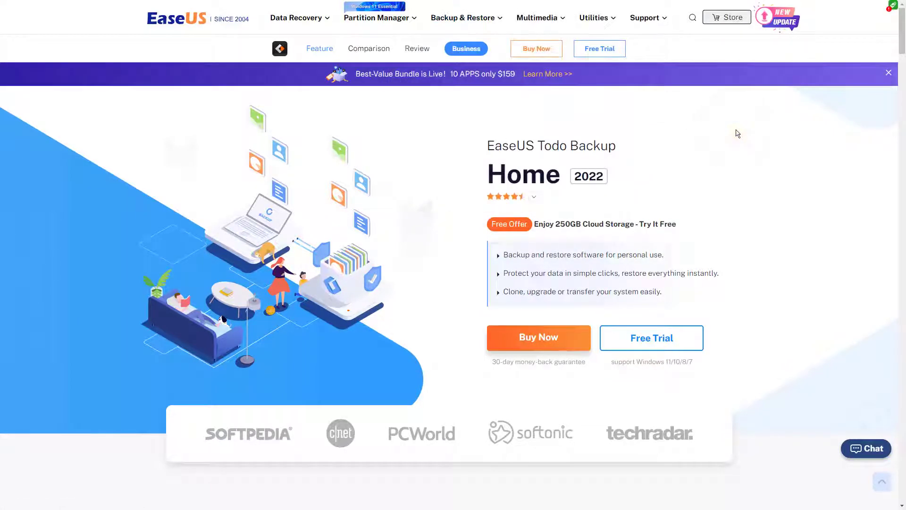
key("F11")
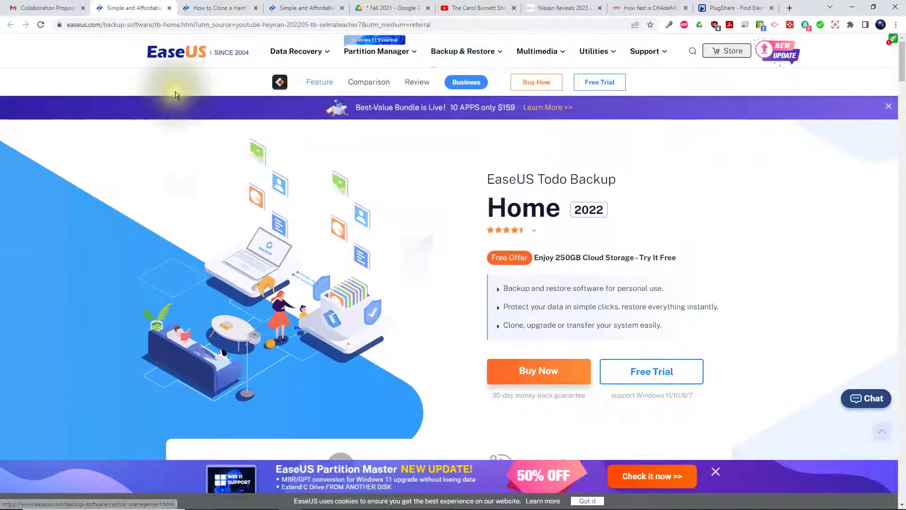
left_click(151, 68)
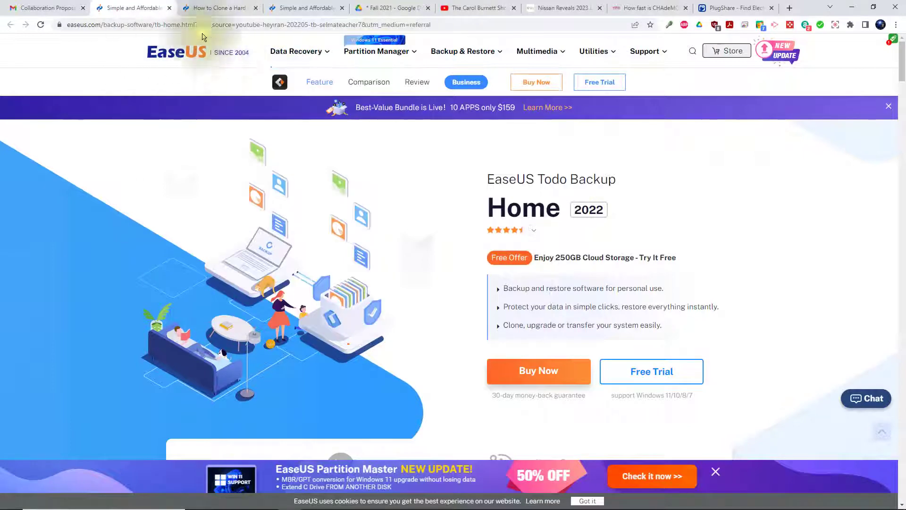
Step: Download the Todo Backup Home free trial installer and run the saved .exe
left_click(643, 376)
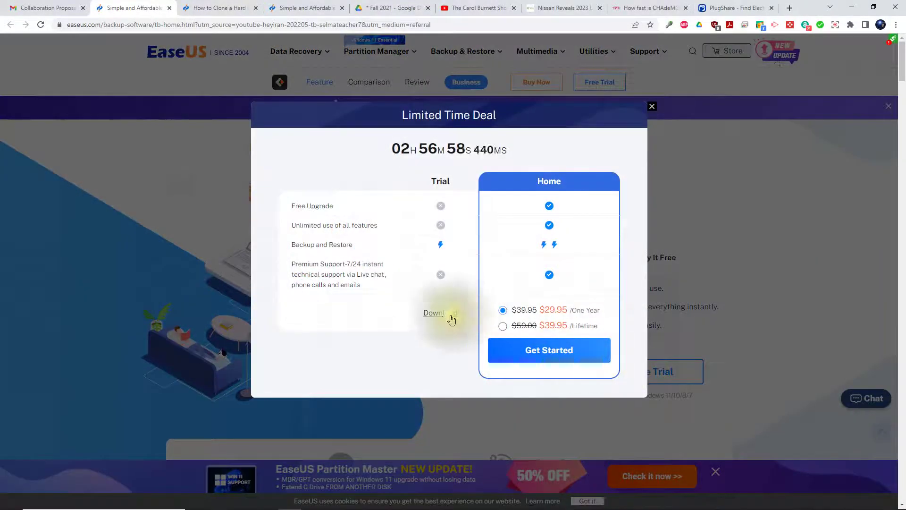
left_click(440, 316)
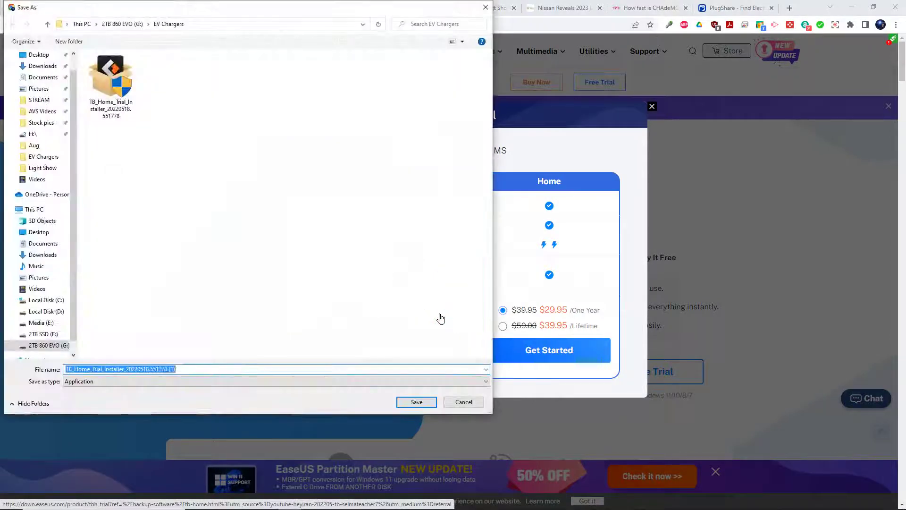
left_click(418, 402)
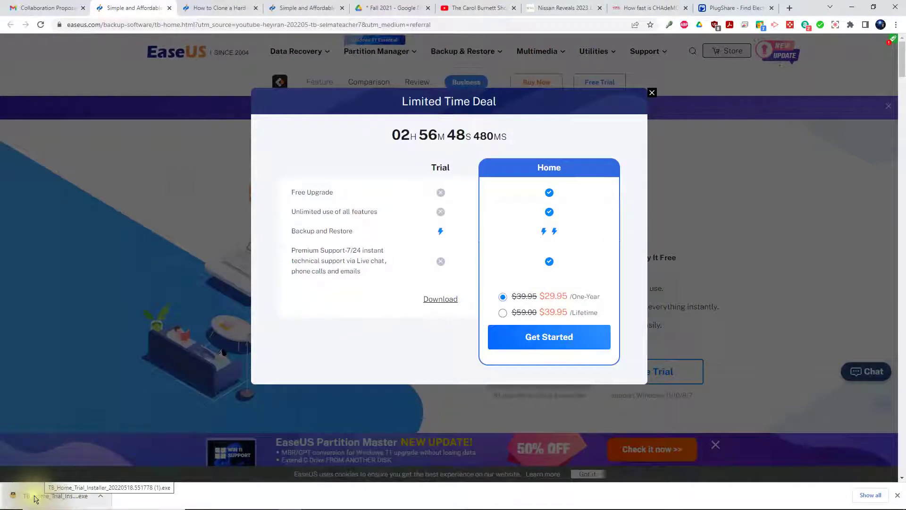
left_click(44, 496)
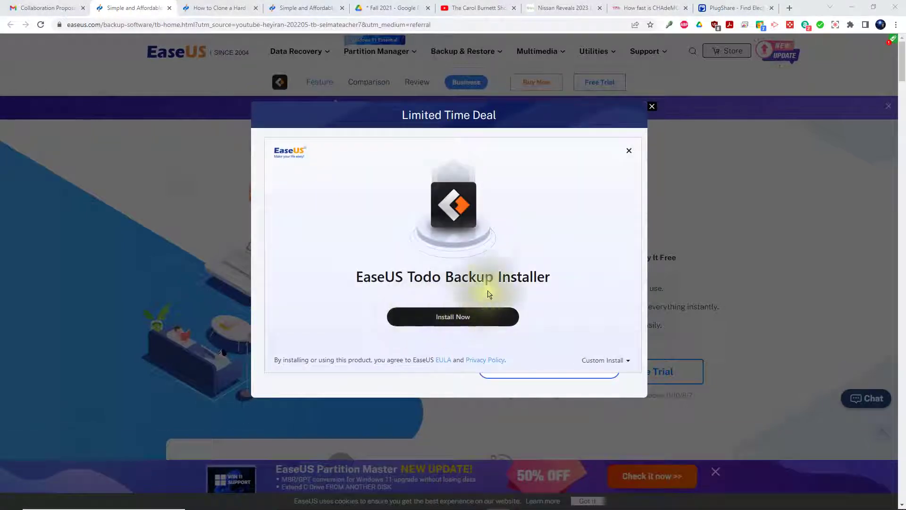
Step: Install Todo Backup via Install Now and start it once installation completes
left_click(450, 324)
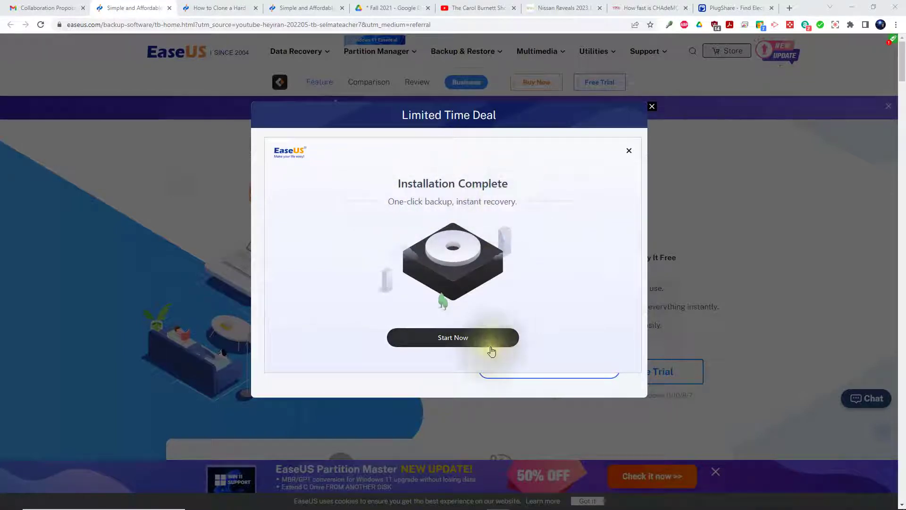
left_click(461, 339)
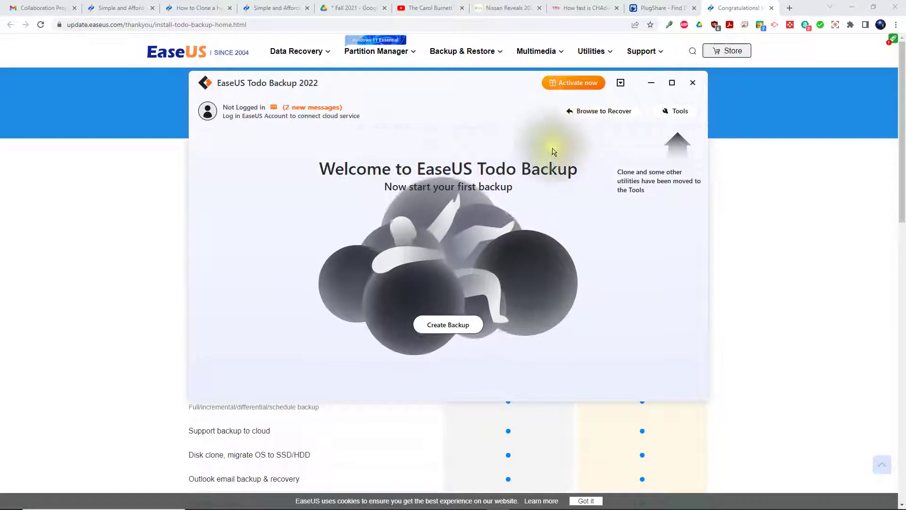
Step: Review the Home and Home + Cloud plan prices in the activation window
left_click(566, 84)
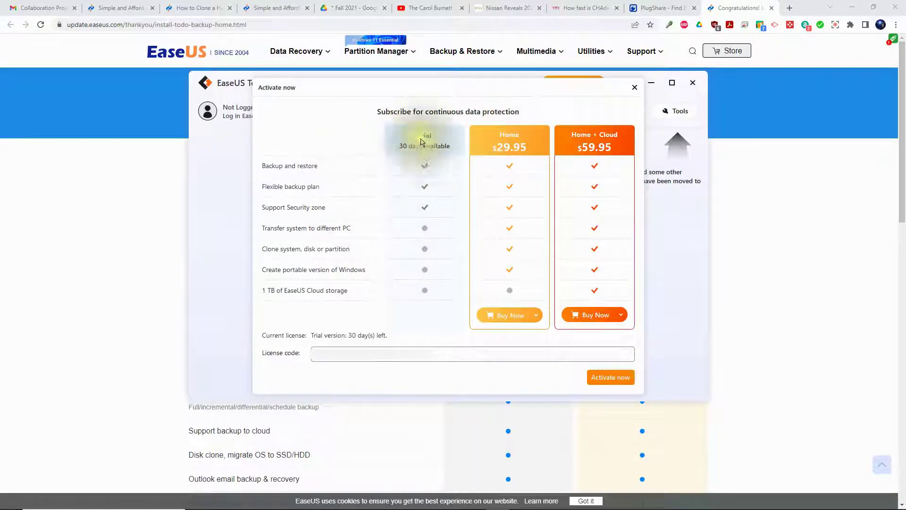
left_click(533, 316)
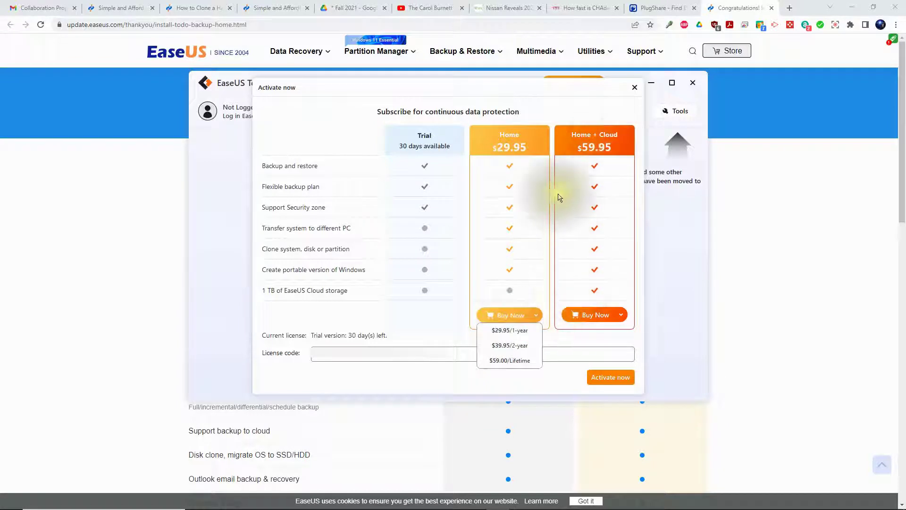
left_click(599, 315)
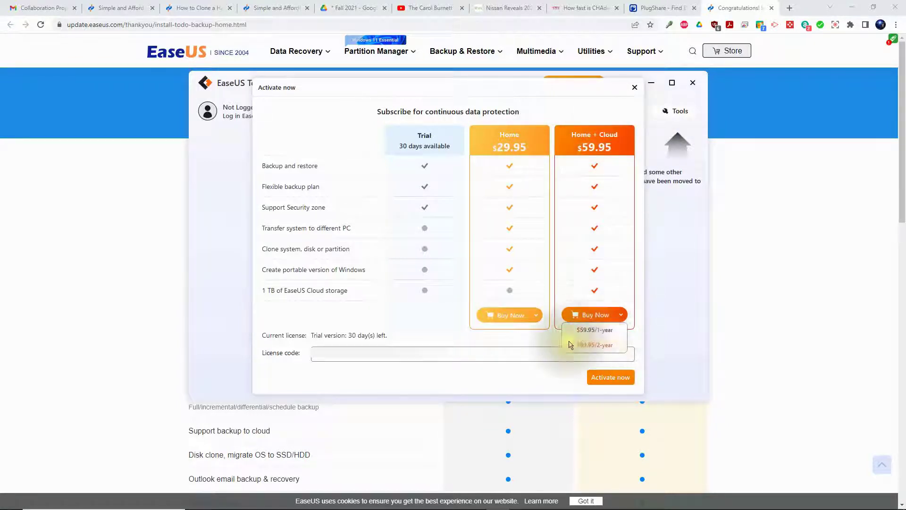
left_click(509, 315)
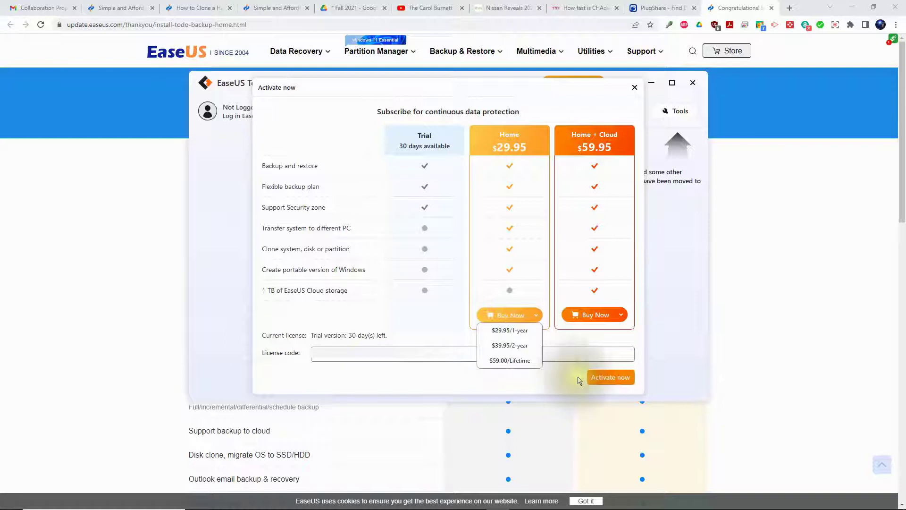
Step: Dismiss the price options and submit the license code to activate
left_click(419, 353)
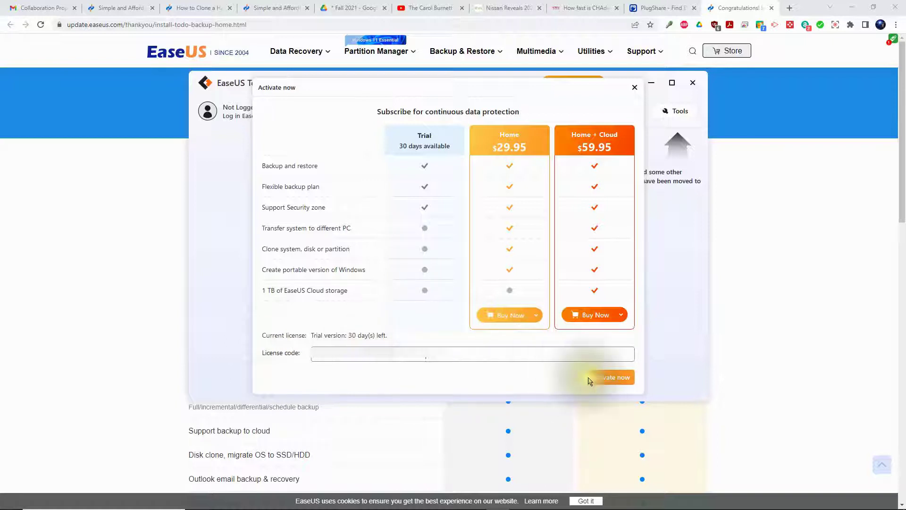
left_click(618, 380)
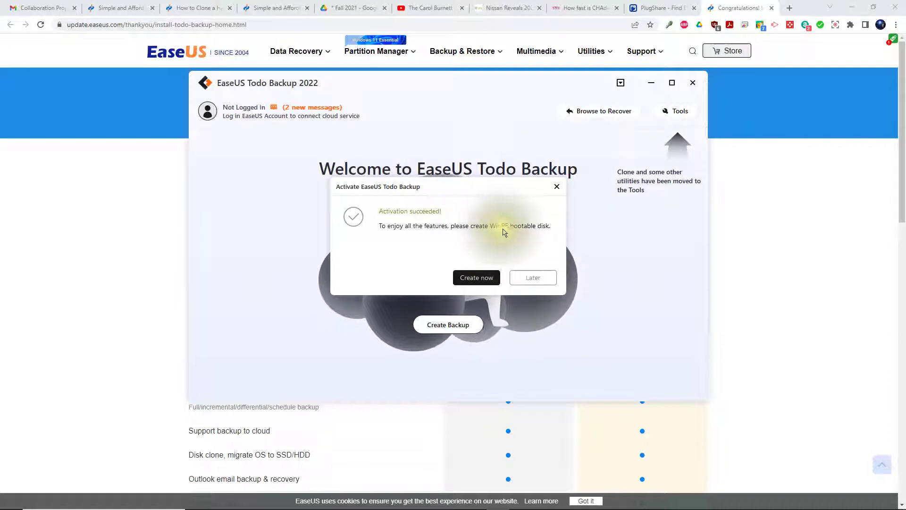
Step: Start WinPE emergency disk creation, trying USB and CD/DVD before choosing ISO
left_click(482, 279)
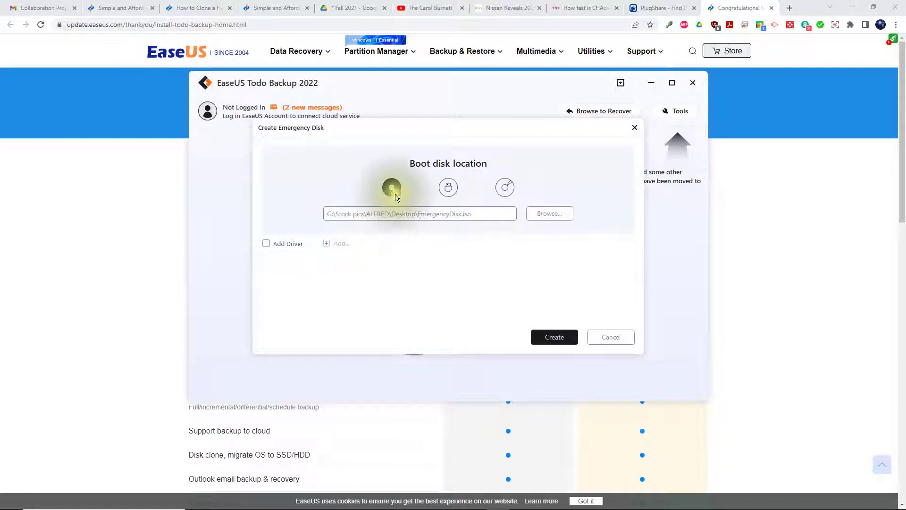
left_click(449, 189)
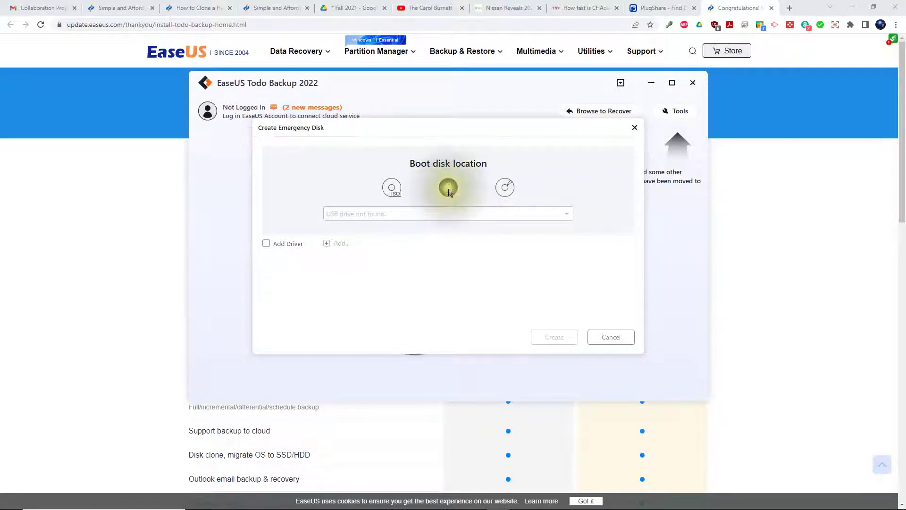
left_click(505, 188)
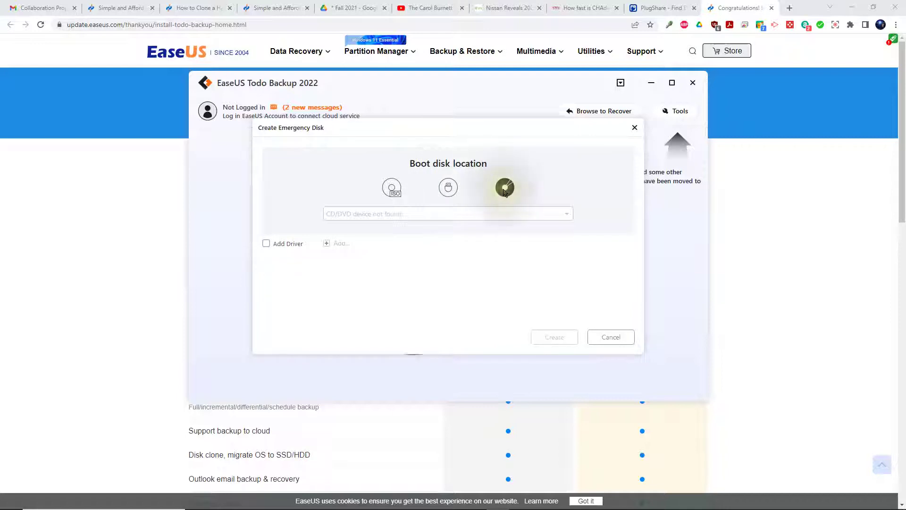
left_click(448, 188)
left_click(394, 188)
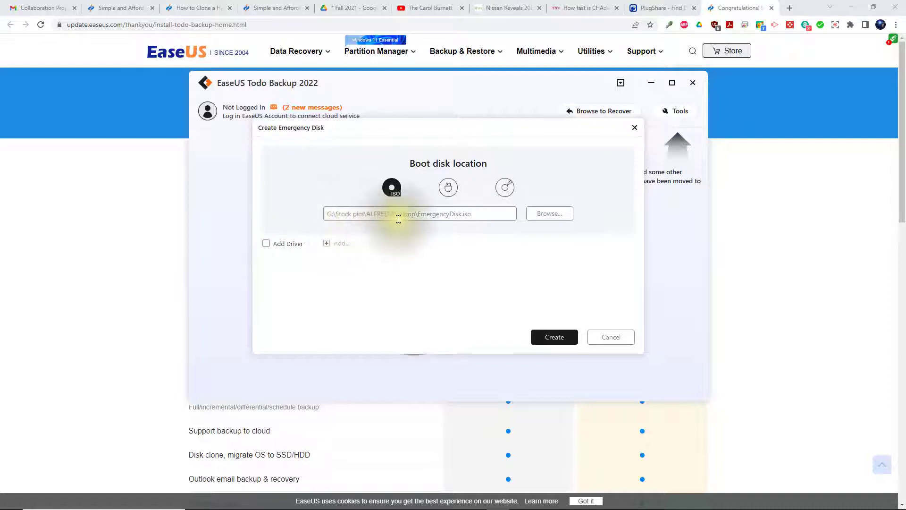
Step: Shorten the ISO path to G:\EmergencyDisk.iso
left_click_drag(335, 214, 418, 214)
key("BackSpace")
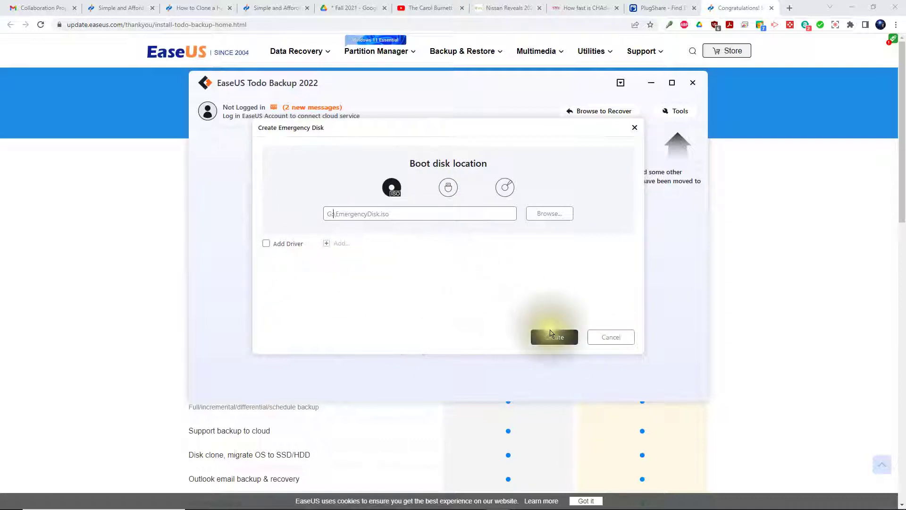
Step: Create and export the WinPE emergency disk ISO
left_click(556, 337)
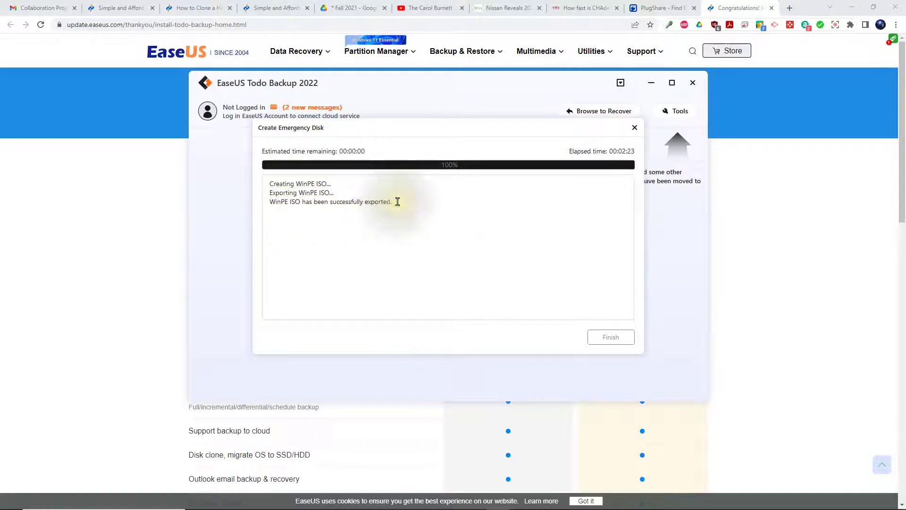
Step: Finish the emergency disk window and show the Tools list
left_click(612, 338)
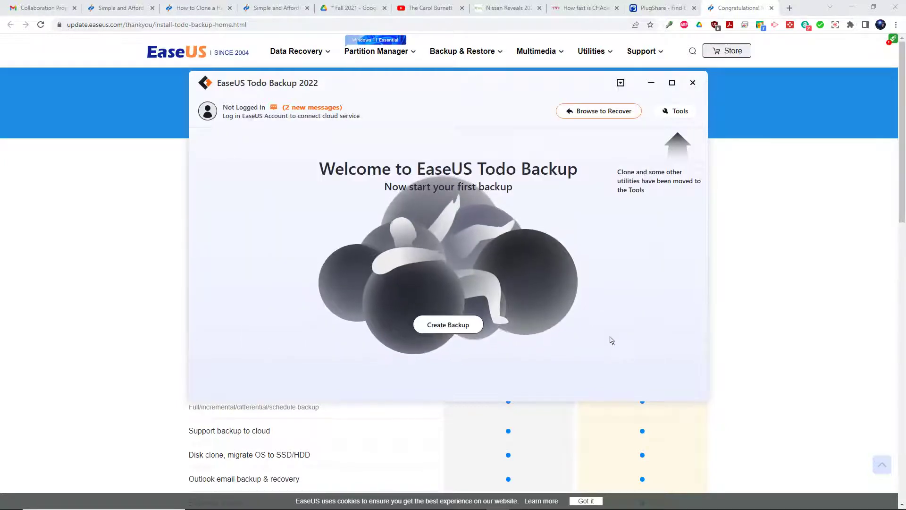
left_click(676, 114)
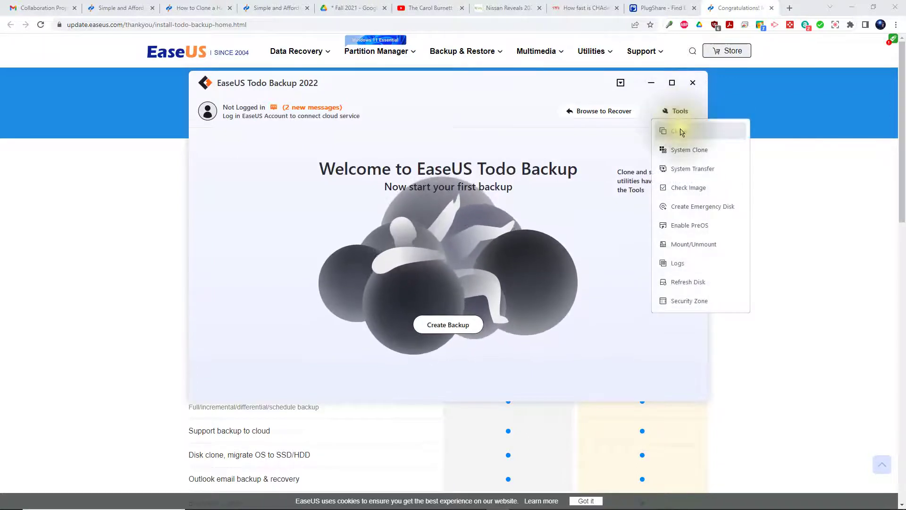